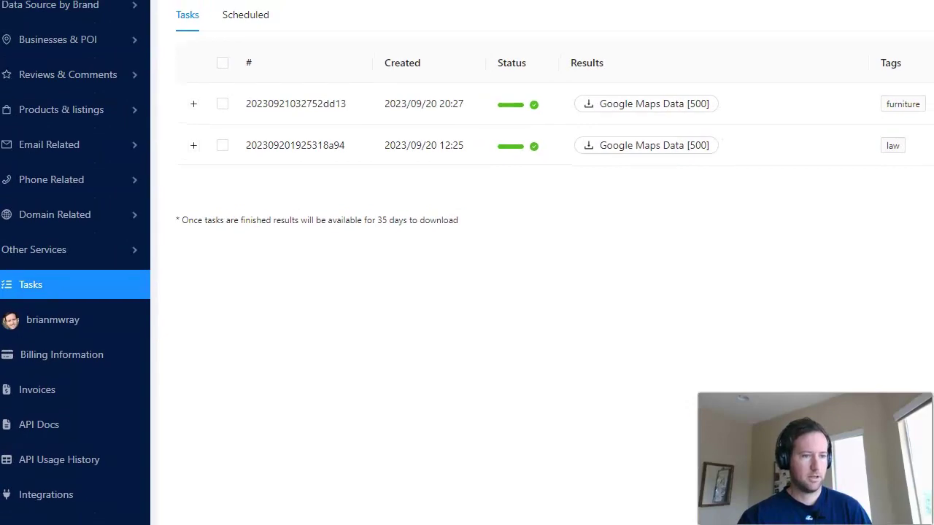
Examine the scraping services offered for reviews and comments, businesses, phone numbers, emails, and products and listings.
{"action": "mouse_move", "coordinate": [90, 26]}
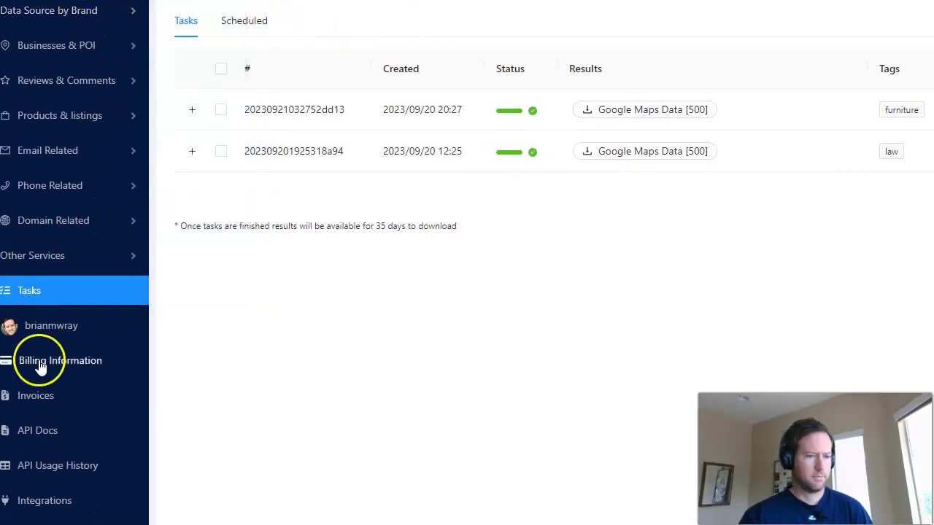
{"action": "mouse_move", "coordinate": [62, 48]}
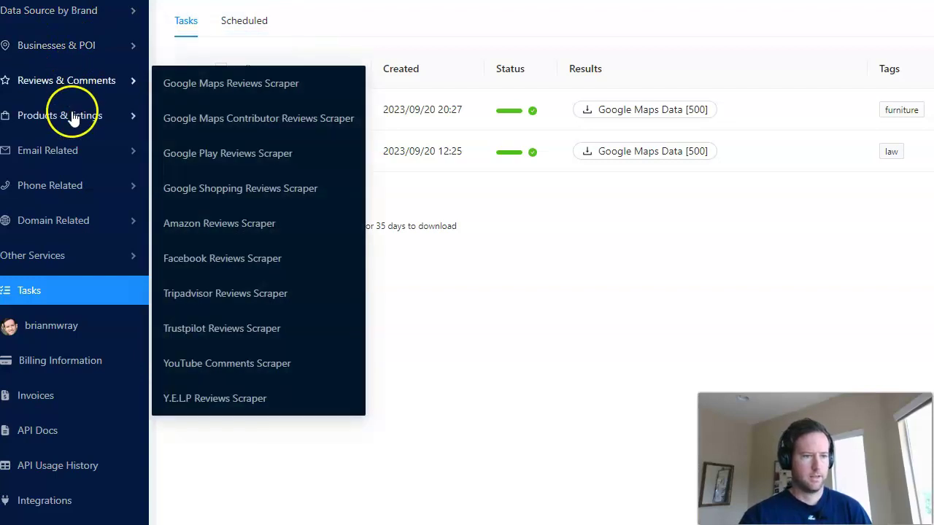
{"action": "mouse_move", "coordinate": [73, 119]}
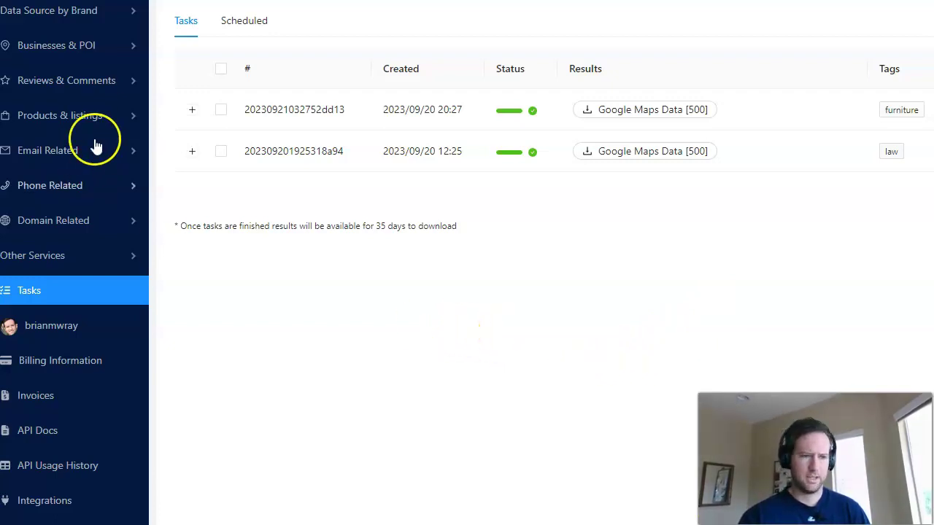
{"action": "mouse_move", "coordinate": [102, 51]}
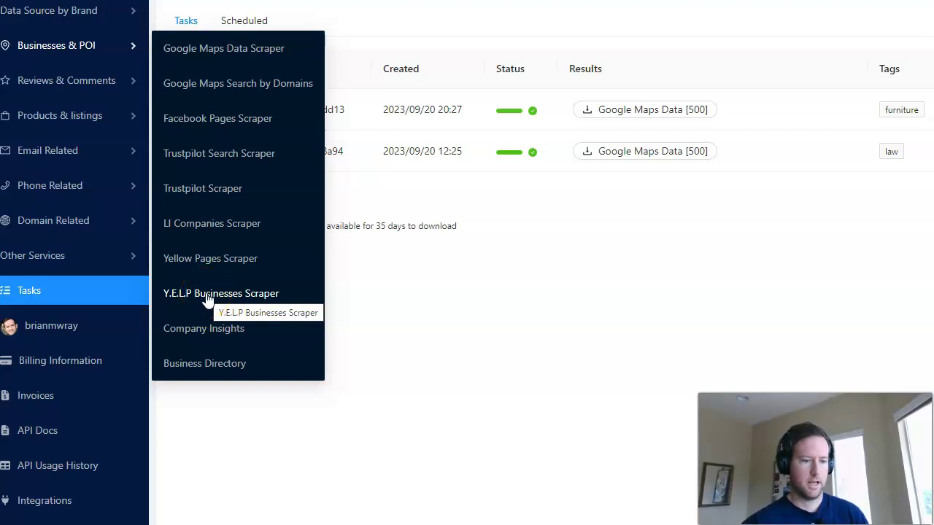
{"action": "left_click", "coordinate": [184, 364]}
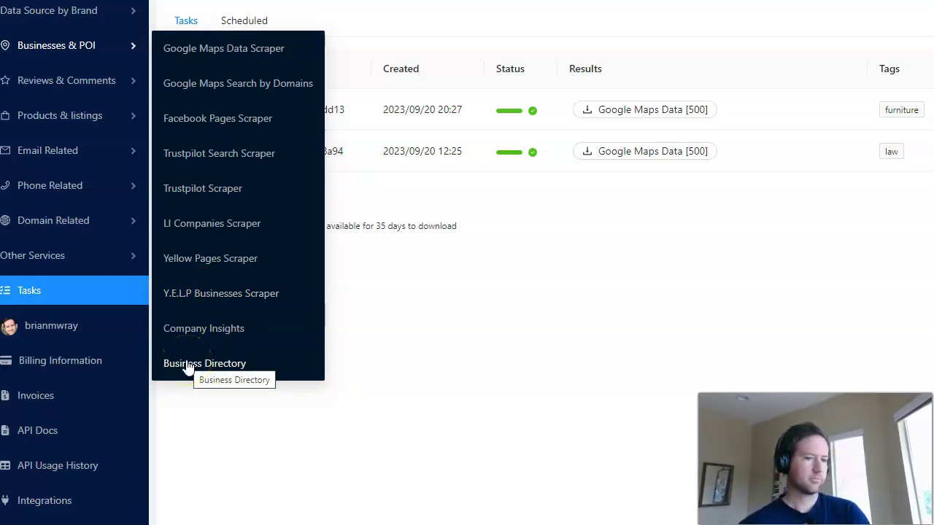
{"action": "left_click", "coordinate": [100, 187]}
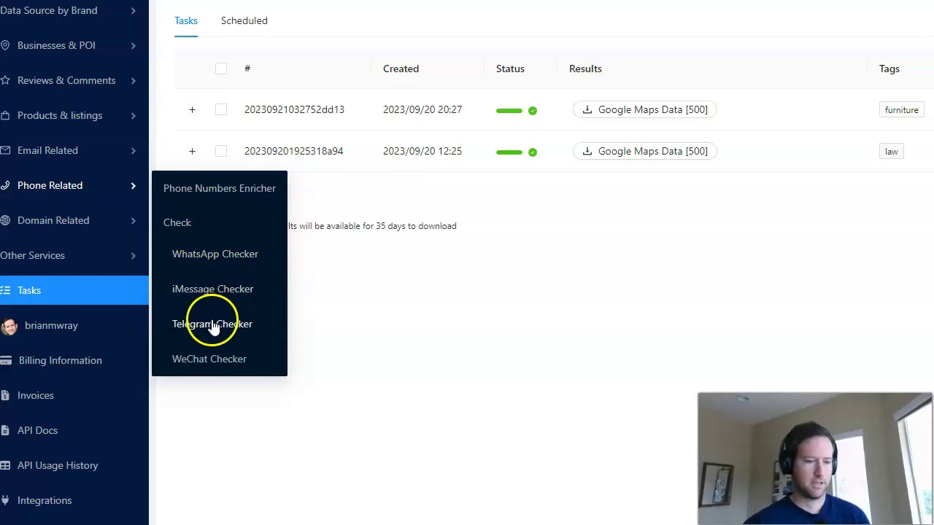
{"action": "mouse_move", "coordinate": [71, 151]}
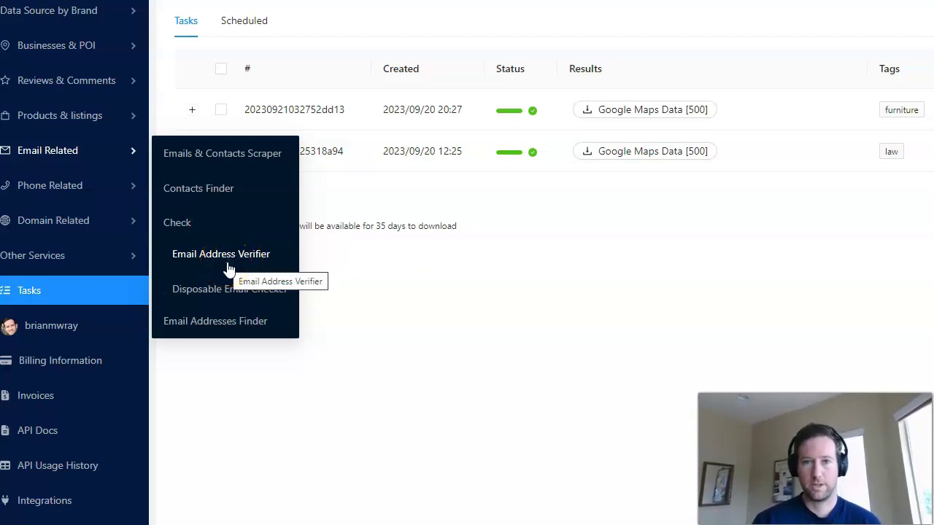
{"action": "mouse_move", "coordinate": [82, 115]}
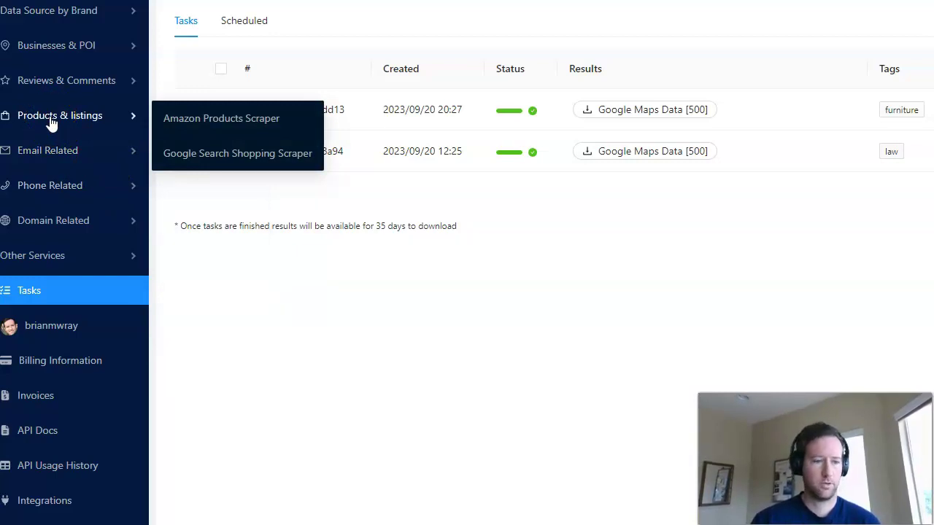
{"action": "left_click", "coordinate": [179, 126]}
{"action": "left_click", "coordinate": [64, 82]}
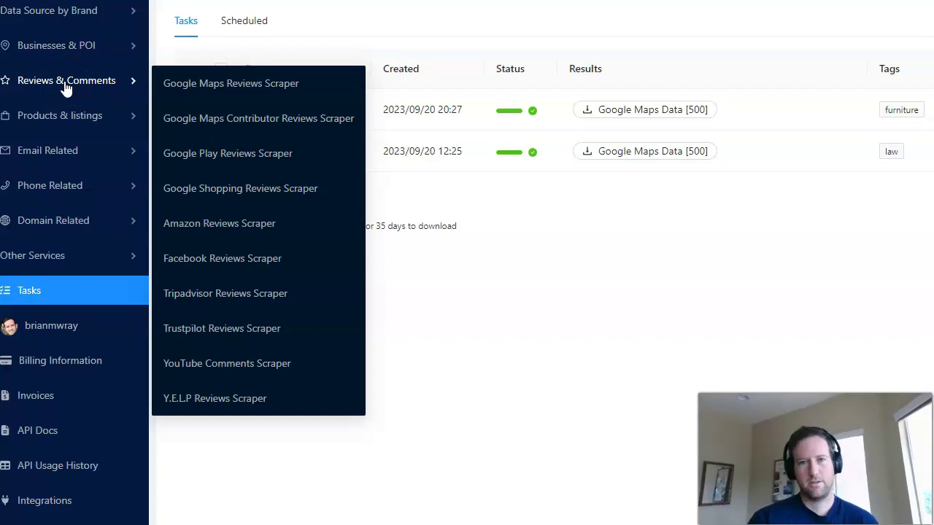
{"action": "left_click", "coordinate": [64, 86]}
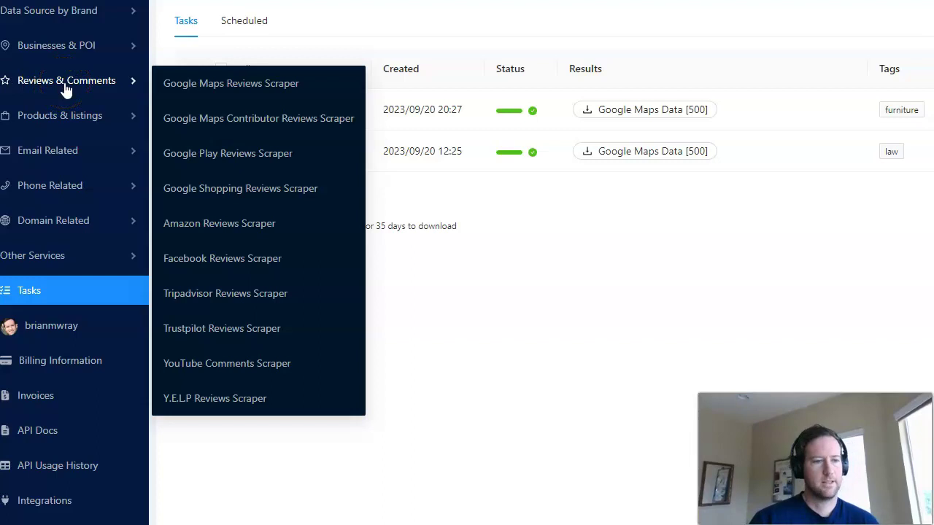
{"action": "left_click", "coordinate": [90, 88]}
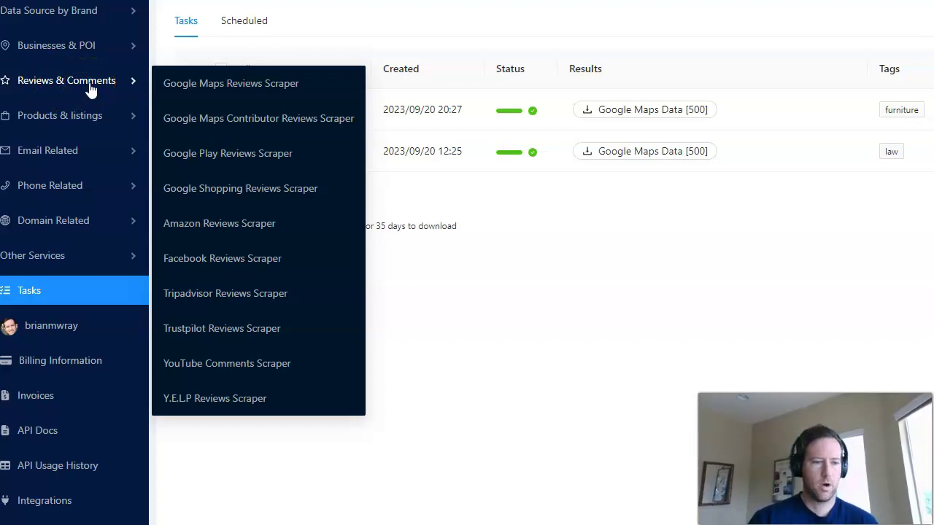
Open the Google Maps Data Scraper and browse its list of available business categories.
{"action": "left_click", "coordinate": [68, 20]}
{"action": "left_click", "coordinate": [76, 43]}
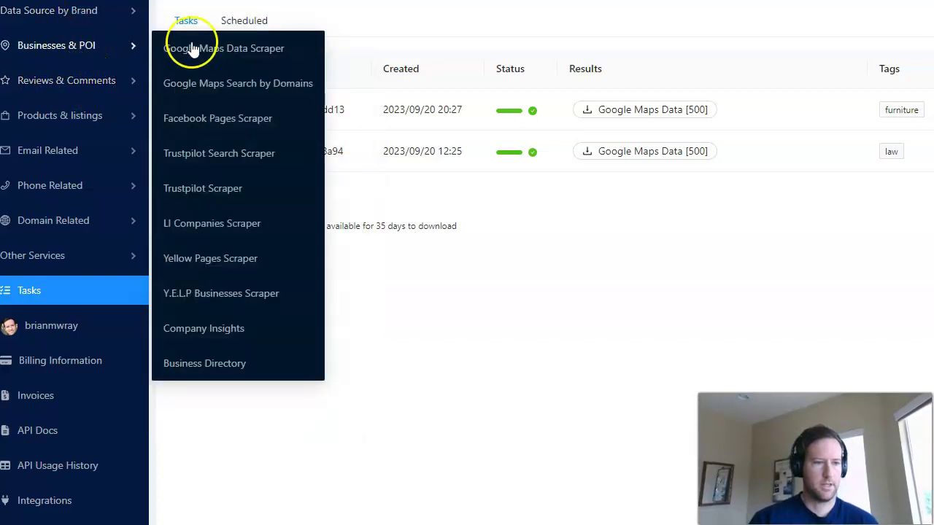
{"action": "left_click", "coordinate": [217, 47]}
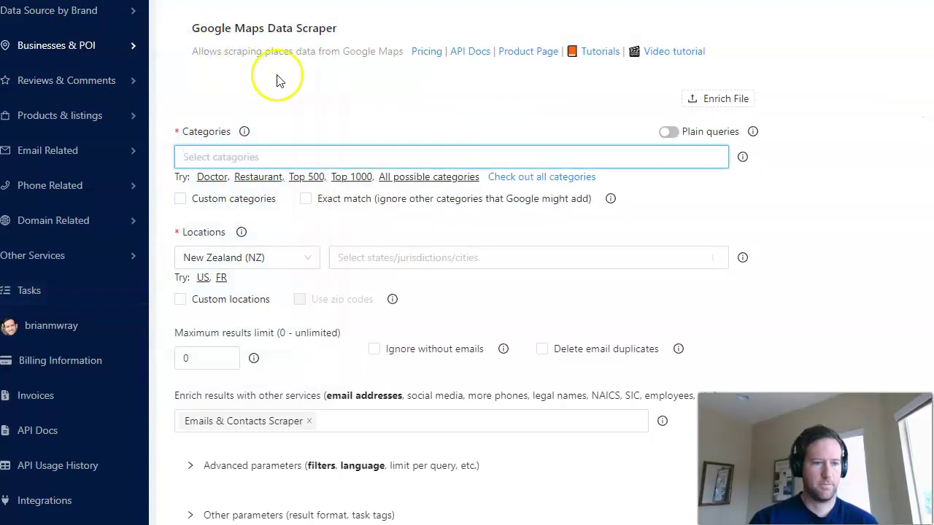
{"action": "left_click", "coordinate": [367, 157]}
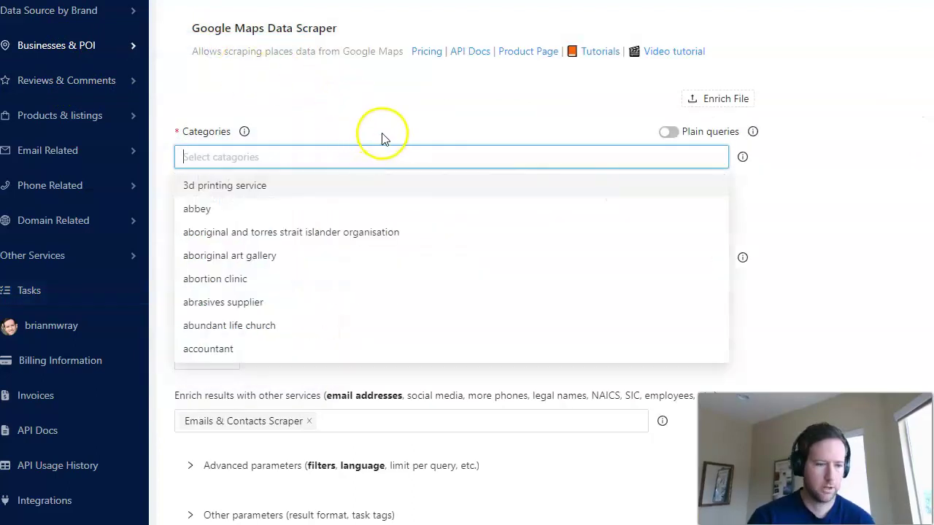
{"action": "scroll", "coordinate": [466, 226], "scroll_direction": "down", "scroll_amount": 3}
{"action": "scroll", "coordinate": [452, 232], "scroll_direction": "down", "scroll_amount": 8}
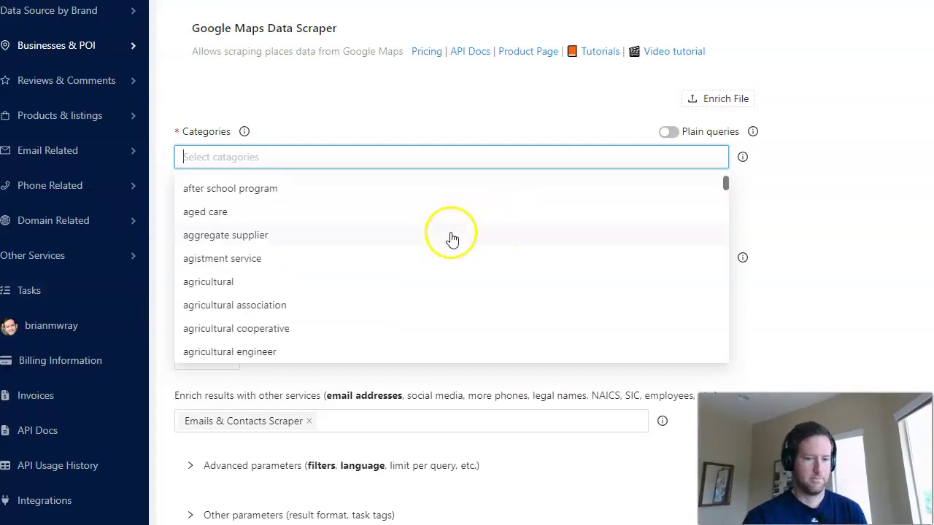
{"action": "left_click_drag", "start_coordinate": [727, 186], "coordinate": [724, 330]}
{"action": "left_click_drag", "start_coordinate": [723, 347], "coordinate": [727, 319]}
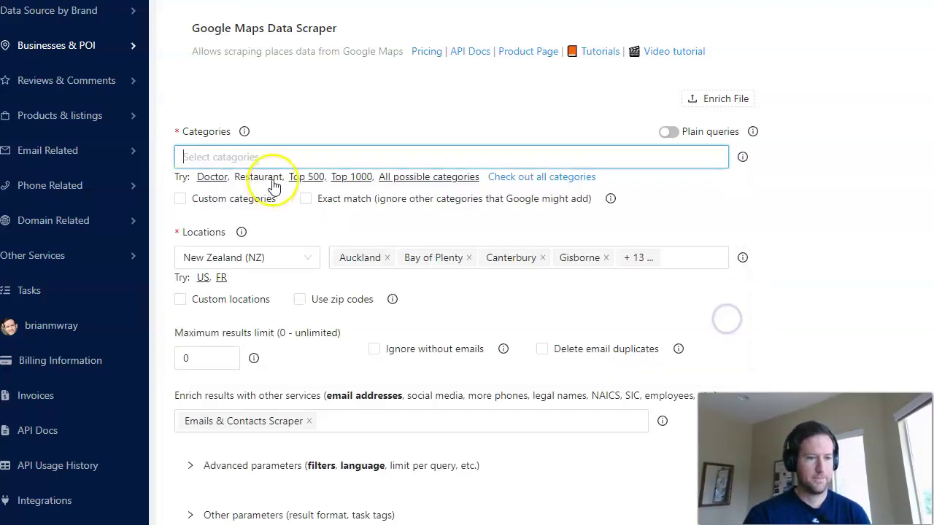
{"action": "left_click", "coordinate": [400, 118]}
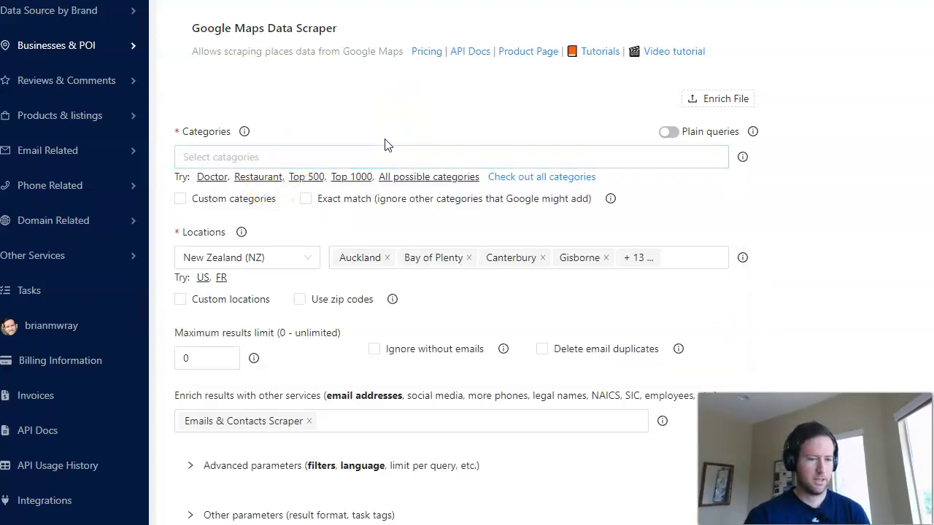
Change the scraper's location country to United States (US).
{"action": "left_click", "coordinate": [307, 260]}
{"action": "left_click", "coordinate": [278, 255]}
{"action": "left_click", "coordinate": [318, 282]}
{"action": "left_click_drag", "start_coordinate": [318, 282], "coordinate": [317, 433]}
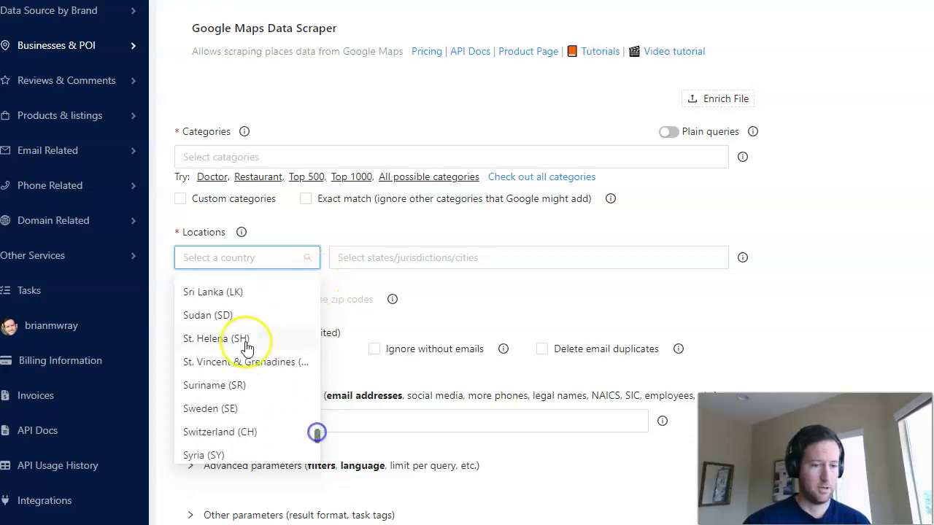
{"action": "scroll", "coordinate": [247, 347], "scroll_direction": "up", "scroll_amount": 2}
{"action": "type", "text": "united"}
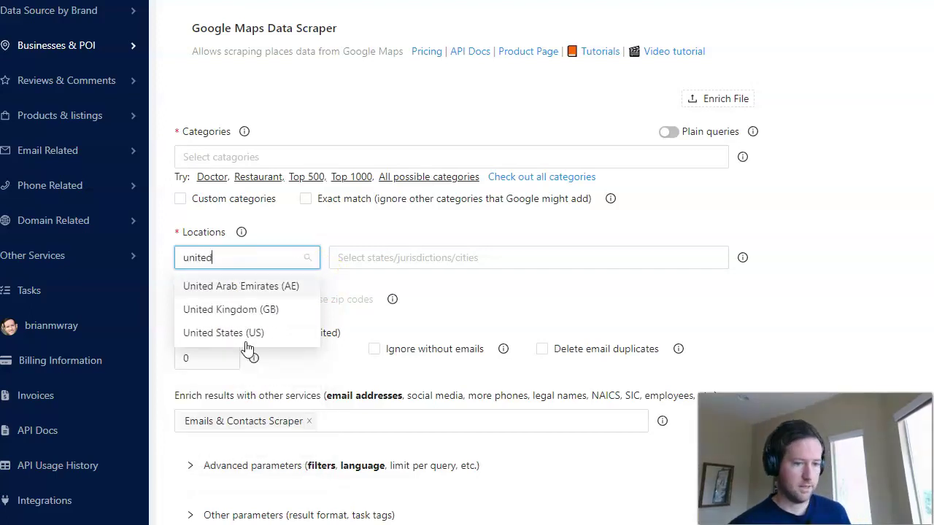
{"action": "left_click", "coordinate": [261, 334]}
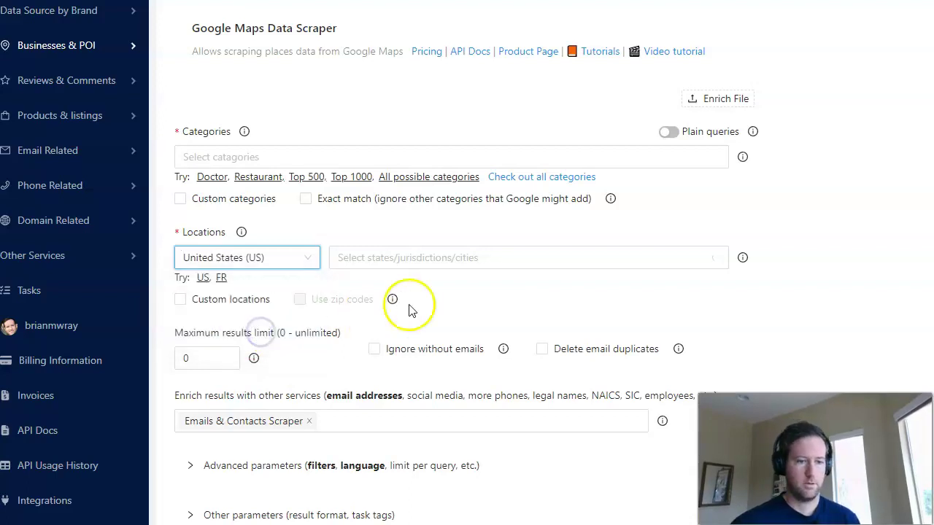
Select all states for the United States location, and clear the whole selection again.
{"action": "left_click", "coordinate": [454, 265]}
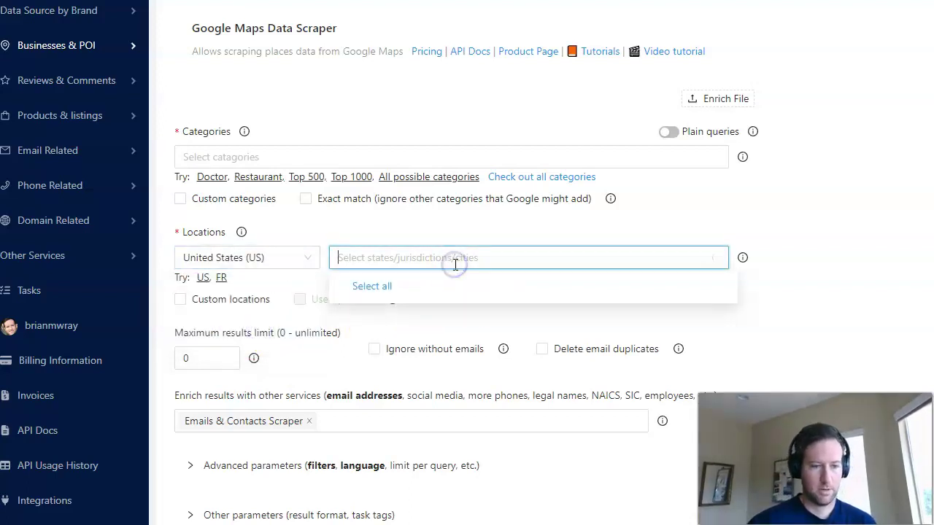
{"action": "left_click", "coordinate": [372, 288]}
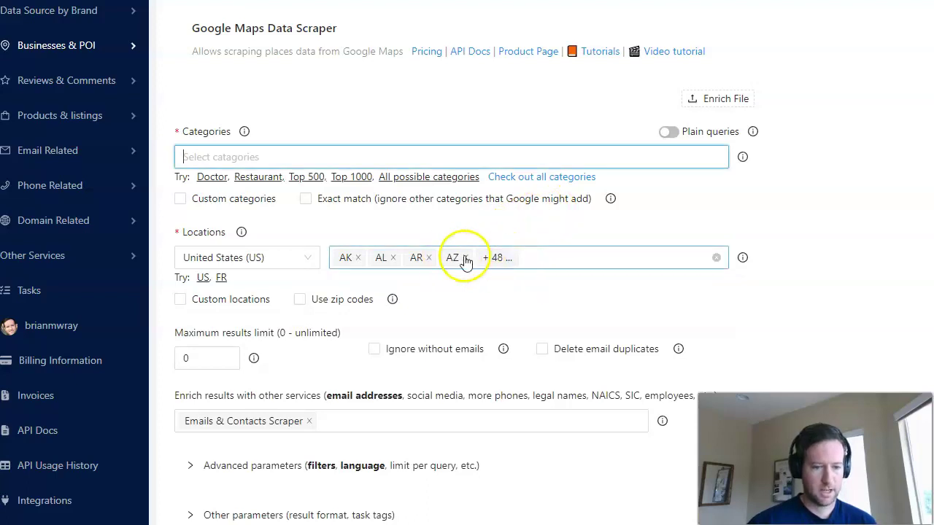
{"action": "left_click", "coordinate": [716, 258]}
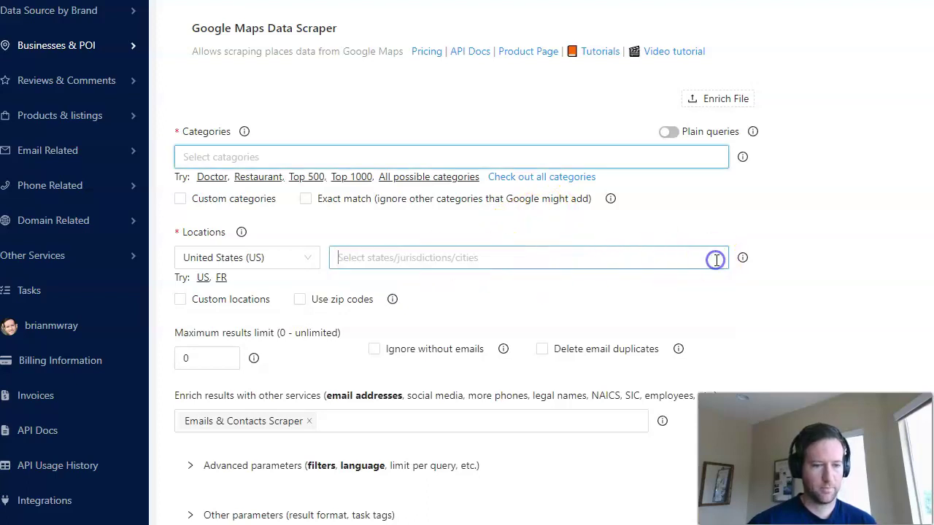
Add the state AZ with all its cities and zip codes as the scraping location.
{"action": "left_click", "coordinate": [491, 259]}
{"action": "type", "text": "AZ"}
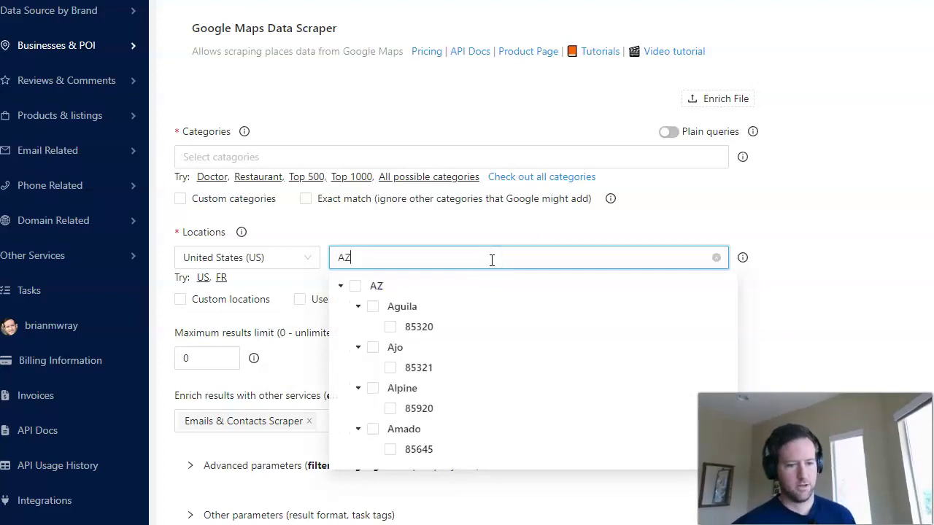
{"action": "left_click", "coordinate": [355, 287]}
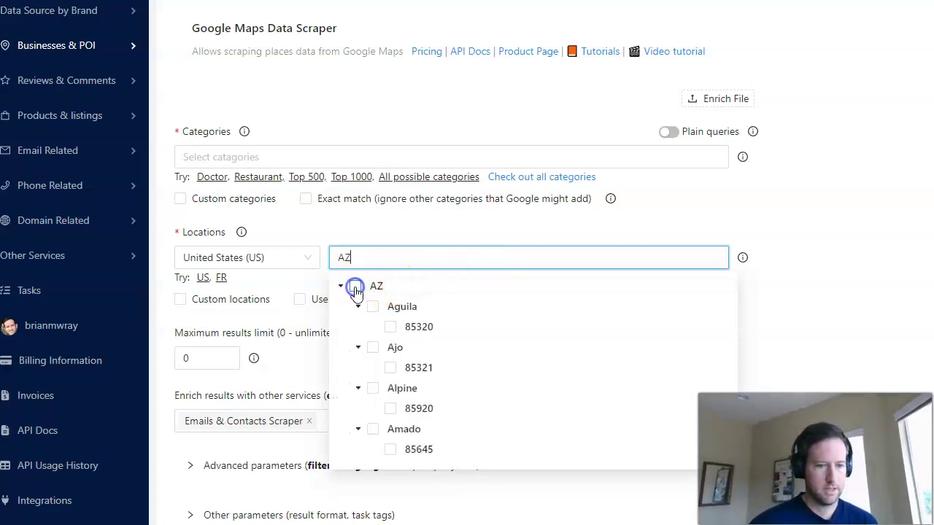
{"action": "scroll", "coordinate": [452, 343], "scroll_direction": "down", "scroll_amount": 3}
{"action": "scroll", "coordinate": [453, 343], "scroll_direction": "down", "scroll_amount": 5}
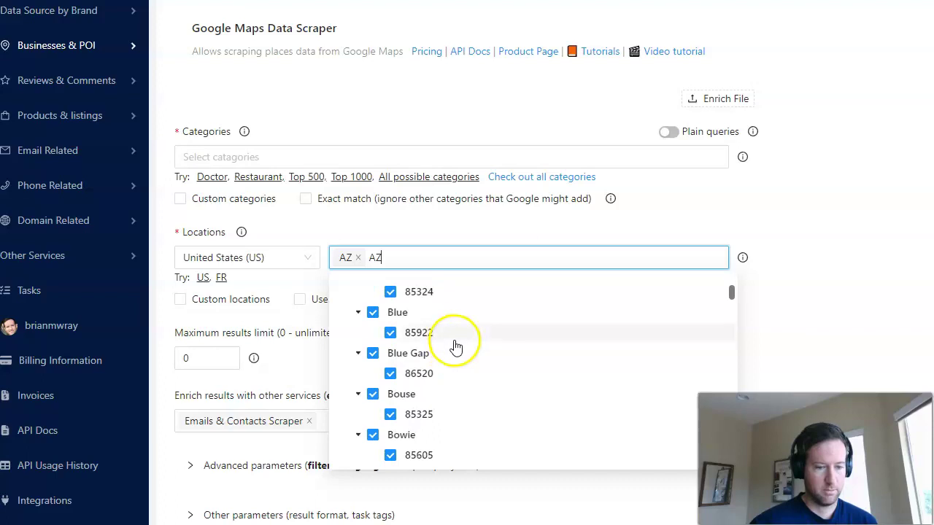
{"action": "left_click", "coordinate": [605, 227]}
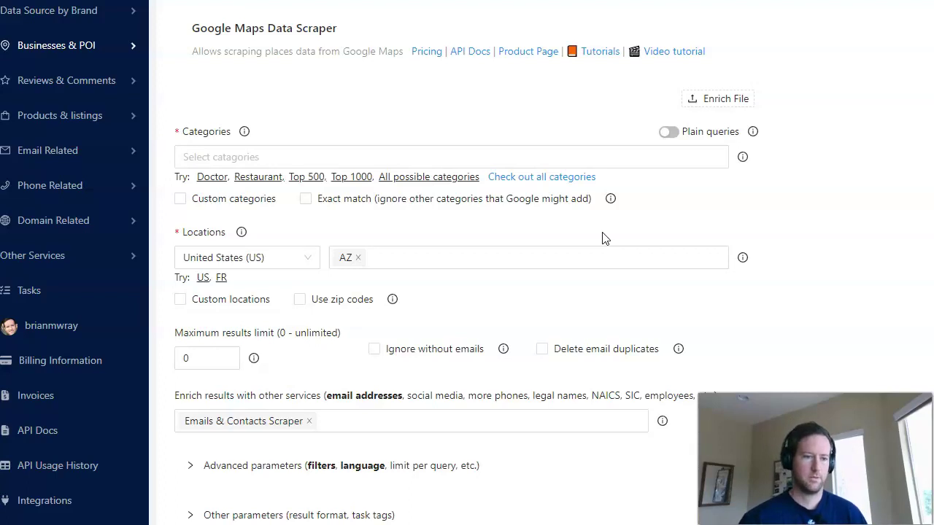
{"action": "left_click", "coordinate": [550, 157]}
{"action": "left_click", "coordinate": [844, 212]}
Remove AZ from the locations and select the city of Scottsdale with all its zip codes instead.
{"action": "left_click", "coordinate": [416, 261]}
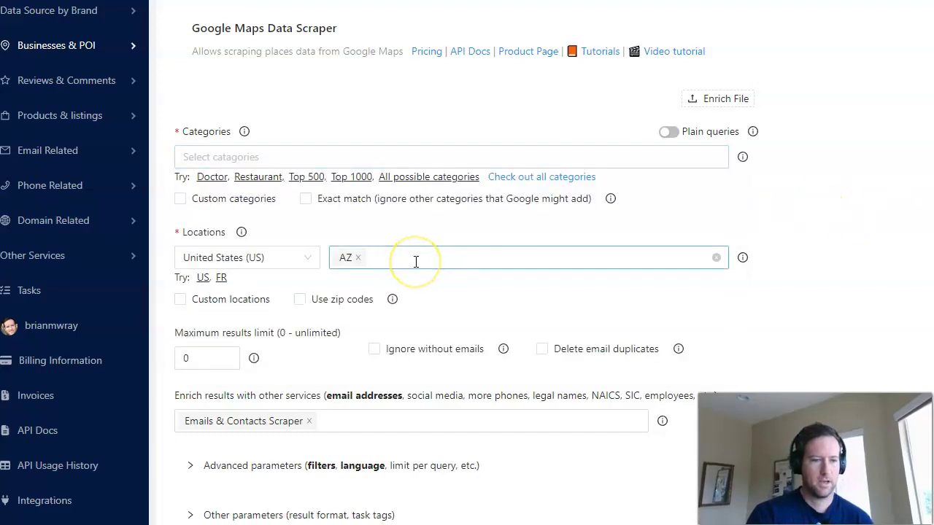
{"action": "left_click", "coordinate": [357, 258]}
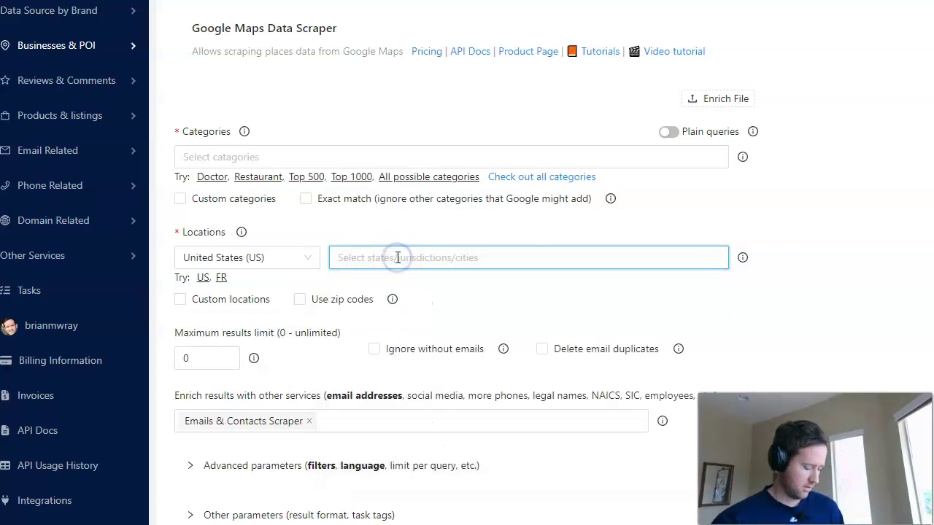
{"action": "type", "text": "scottsadale"}
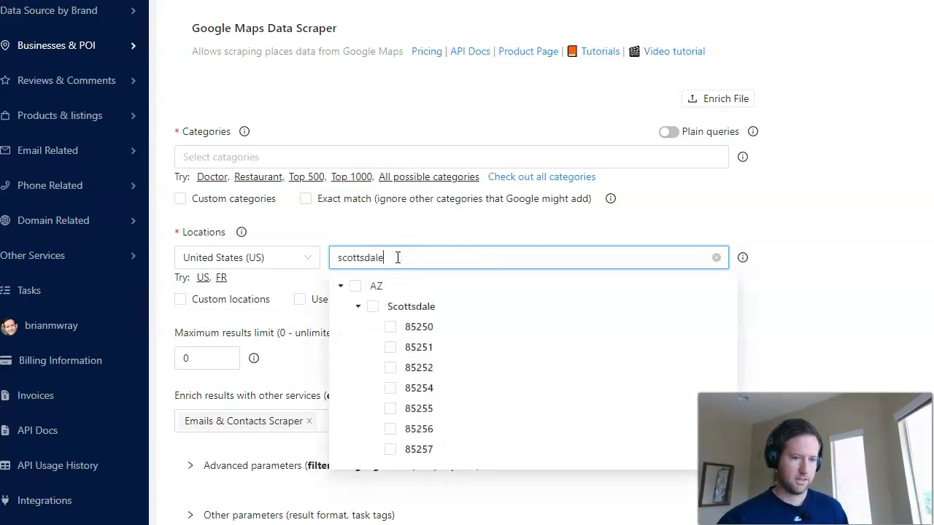
{"action": "left_click", "coordinate": [374, 307]}
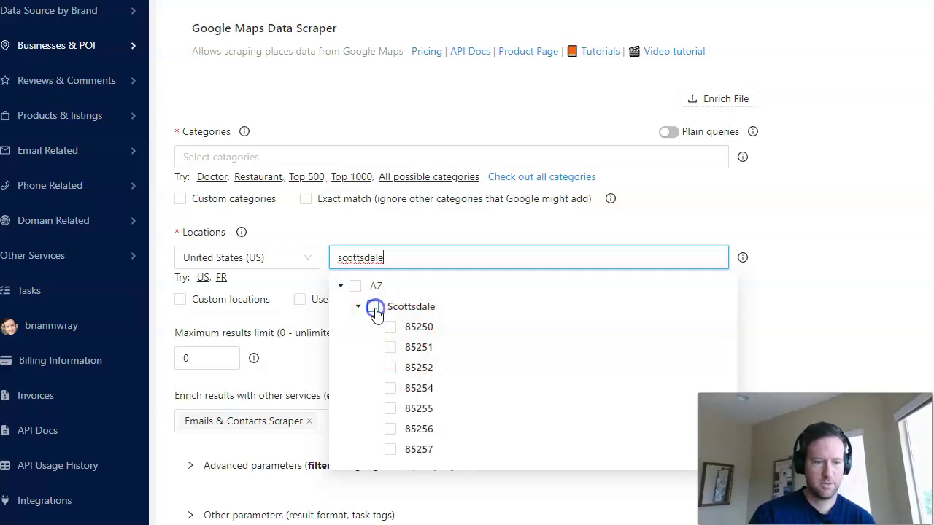
{"action": "left_click", "coordinate": [810, 290]}
Choose the hvac category and set the maximum results limit to 1000.
{"action": "left_click", "coordinate": [257, 158]}
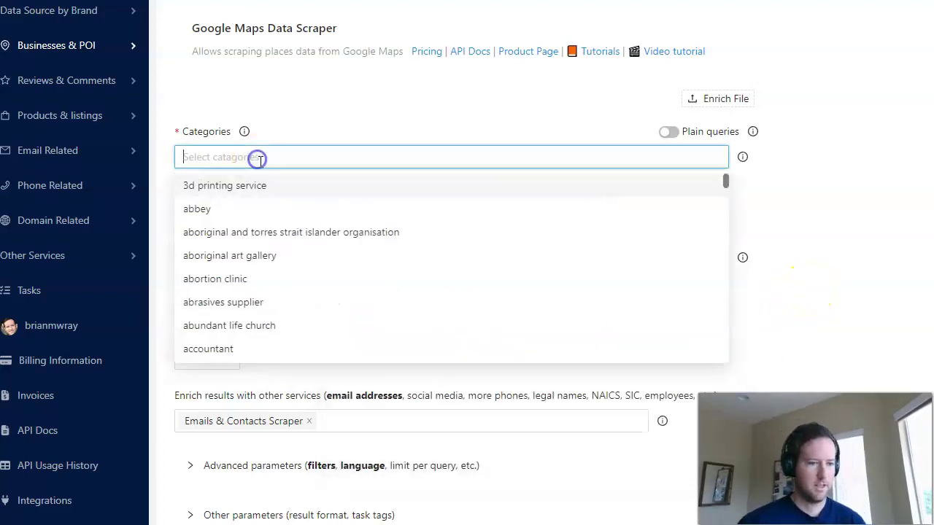
{"action": "type", "text": "hvac"}
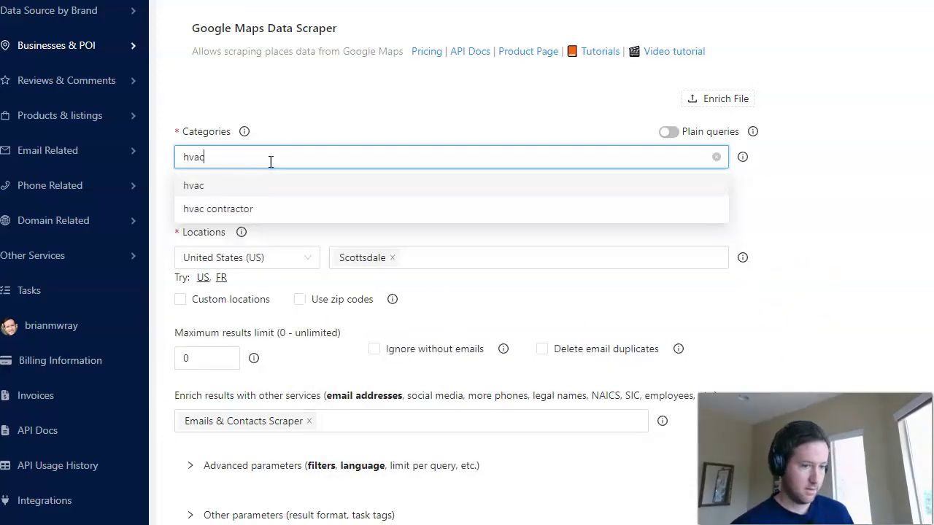
{"action": "left_click", "coordinate": [228, 189]}
{"action": "left_click", "coordinate": [761, 197]}
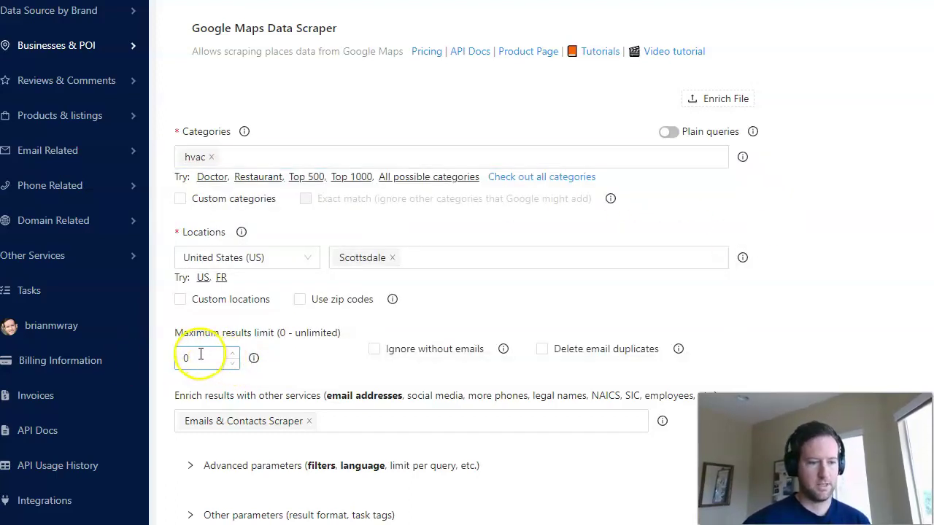
{"action": "left_click", "coordinate": [232, 354]}
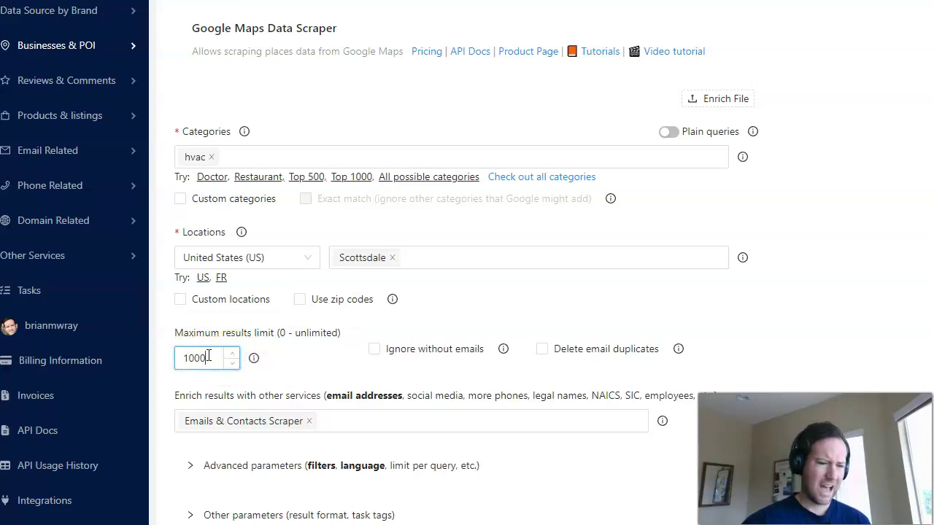
Set the maximum results limit of the Google Maps scrape to 500.
{"action": "left_click_drag", "start_coordinate": [196, 356], "coordinate": [181, 355]}
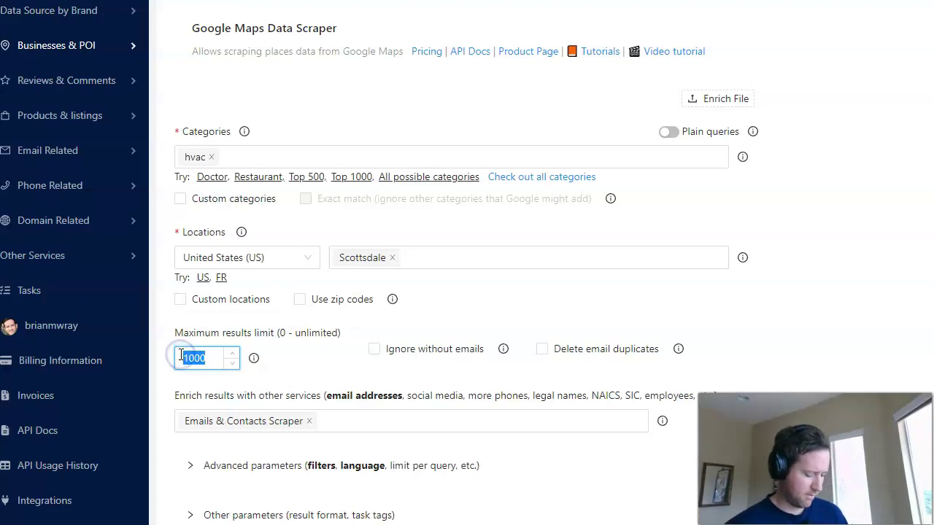
{"action": "left_click", "coordinate": [305, 362]}
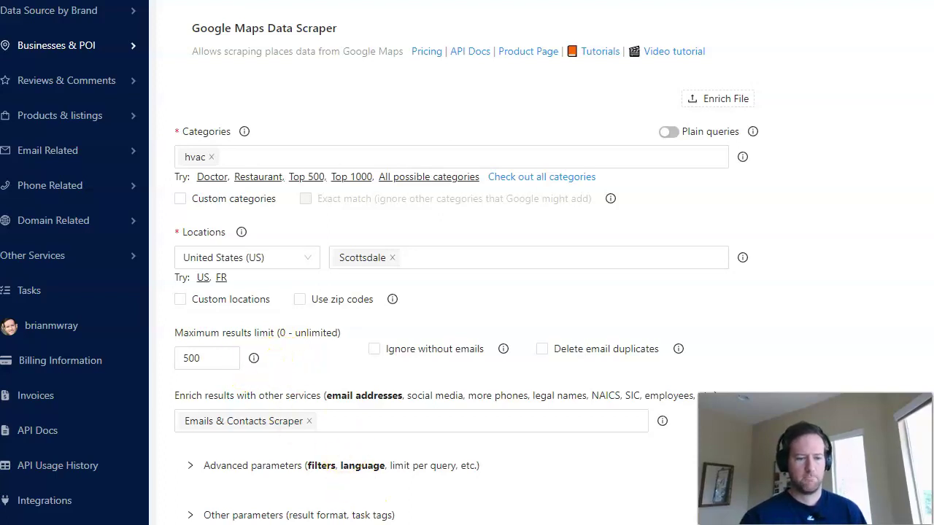
{"action": "left_click", "coordinate": [367, 372]}
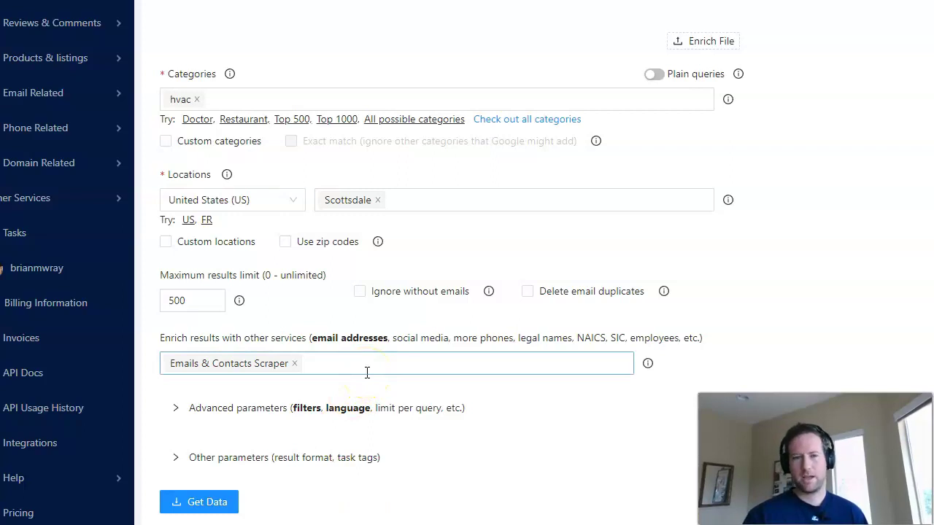
{"action": "left_click", "coordinate": [554, 413]}
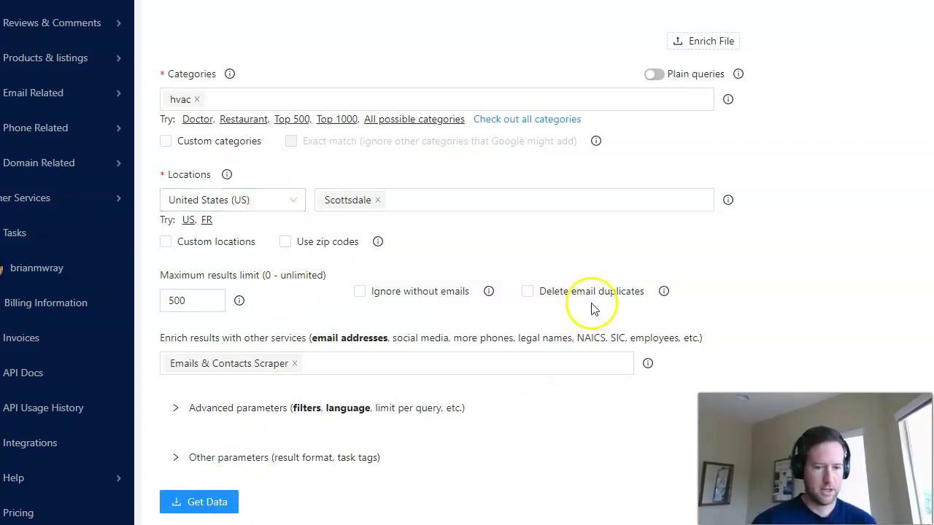
Request the data for the Scottsdale hvac query and examine the rough usage and cost estimate in the task confirmation.
{"action": "left_click", "coordinate": [207, 508]}
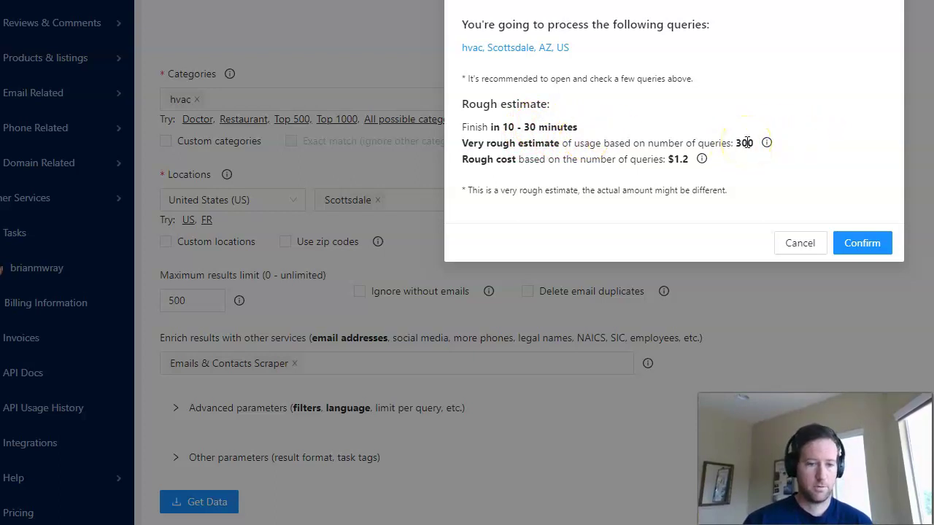
{"action": "mouse_move", "coordinate": [702, 161]}
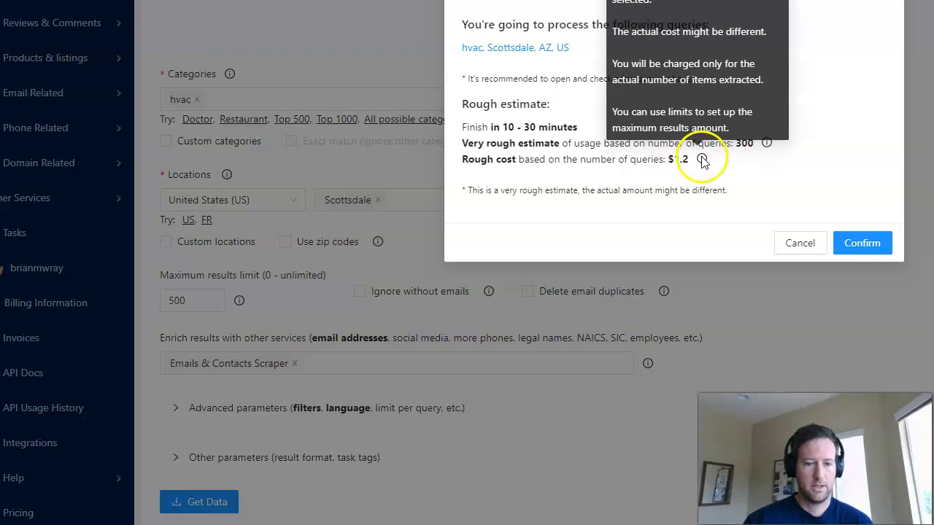
{"action": "left_click_drag", "start_coordinate": [674, 159], "coordinate": [693, 164]}
{"action": "left_click", "coordinate": [695, 160]}
{"action": "left_click", "coordinate": [790, 162]}
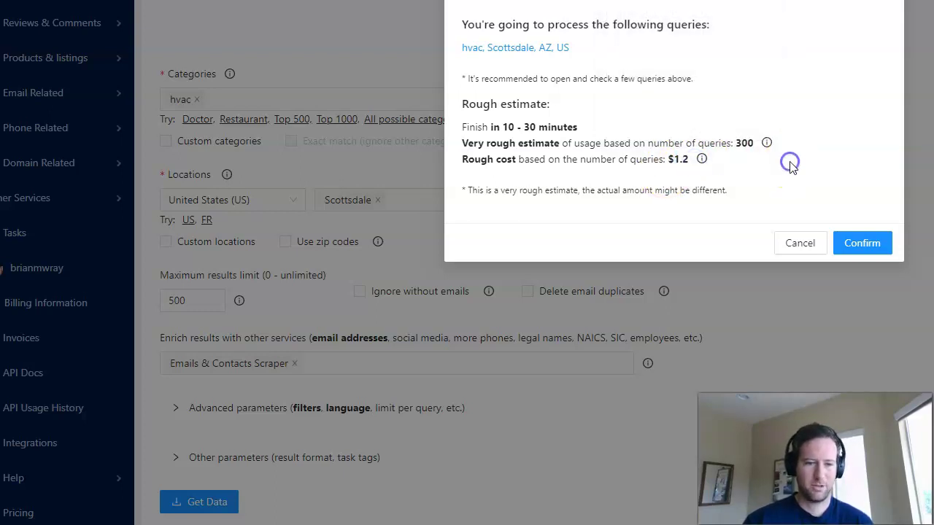
{"action": "left_click", "coordinate": [794, 166]}
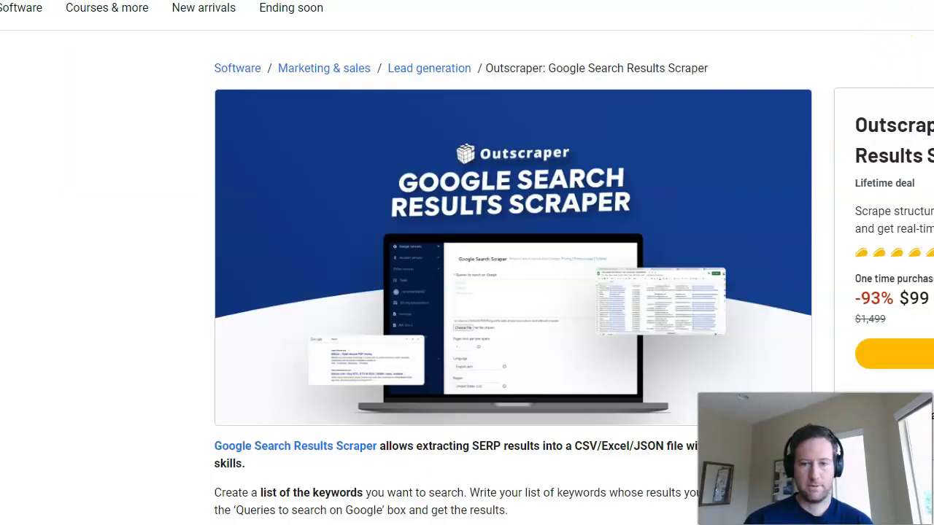
Look over the Outscraper lifetime deal listing in the other browser page, and cancel the scraping task confirmation.
{"action": "scroll", "coordinate": [609, 191], "scroll_direction": "down", "scroll_amount": 8}
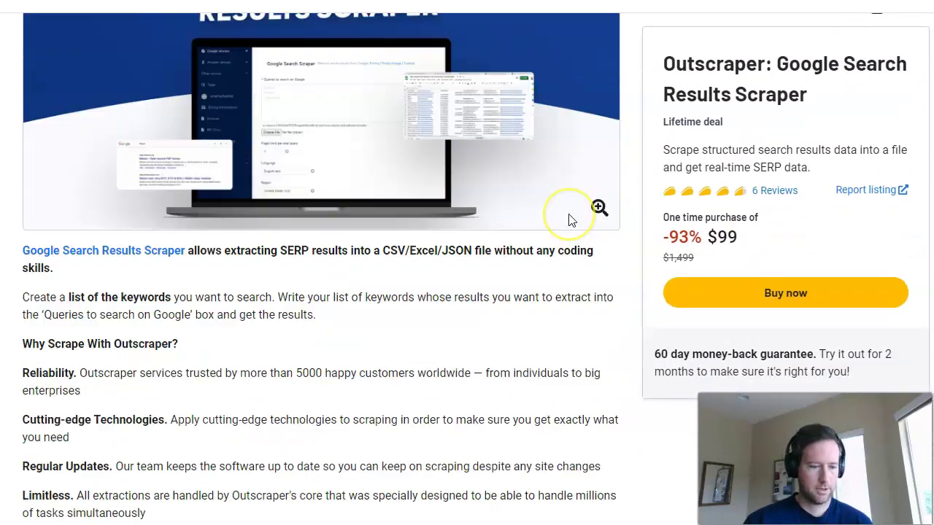
{"action": "scroll", "coordinate": [570, 221], "scroll_direction": "up", "scroll_amount": 5}
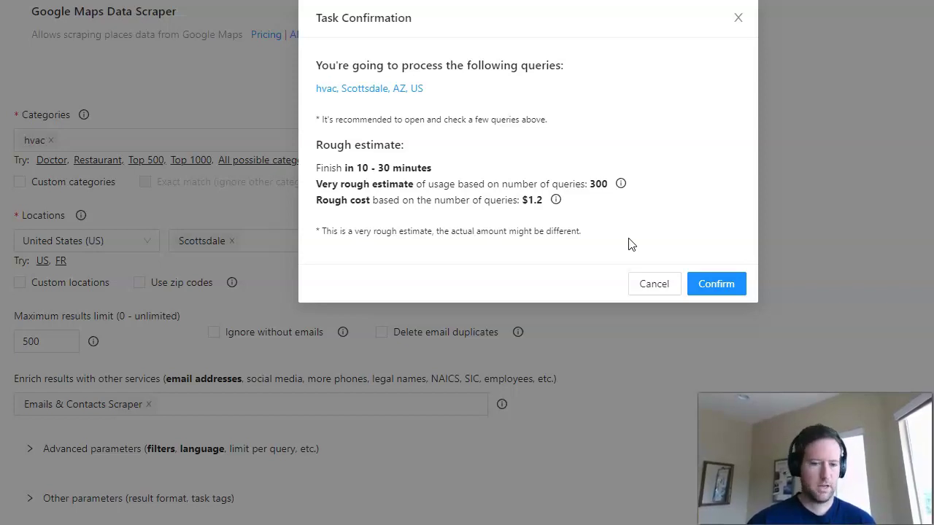
{"action": "left_click", "coordinate": [644, 290]}
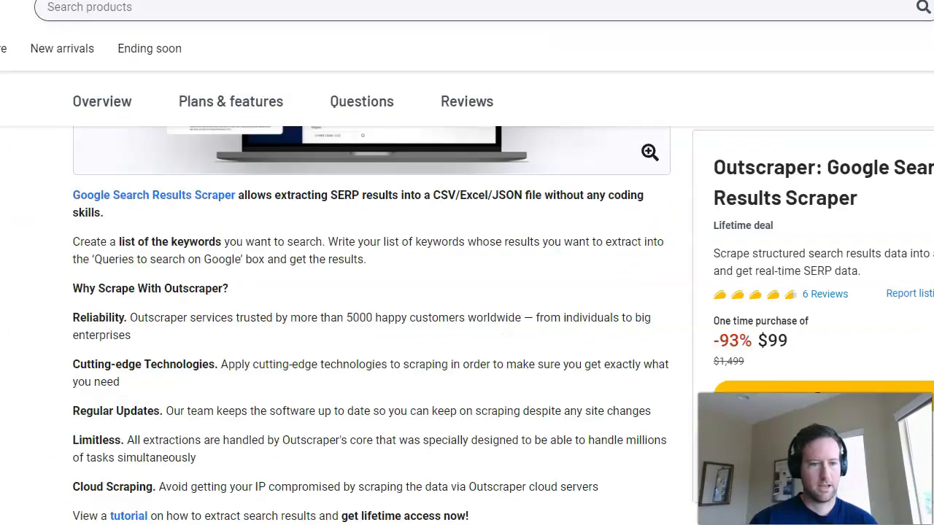
Return to the Outscraper deal listing and examine the product title and lifetime deal offer of the Google Search Results Scraper.
{"action": "scroll", "coordinate": [569, 321], "scroll_direction": "up", "scroll_amount": 4}
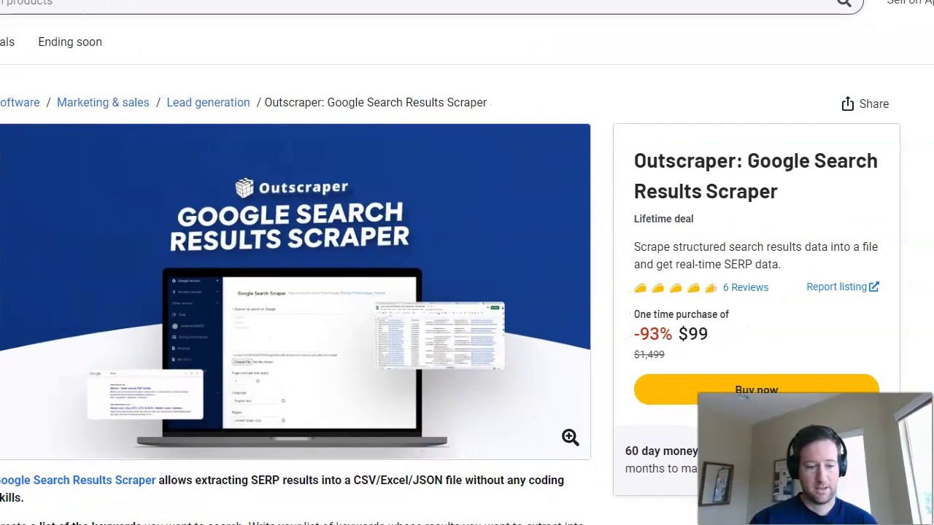
{"action": "mouse_move", "coordinate": [647, 143]}
{"action": "left_mouse_down"}
{"action": "mouse_move", "coordinate": [658, 157]}
{"action": "mouse_move", "coordinate": [798, 182]}
{"action": "mouse_move", "coordinate": [641, 156]}
{"action": "left_mouse_up"}
{"action": "left_click", "coordinate": [796, 179]}
{"action": "left_click", "coordinate": [635, 196]}
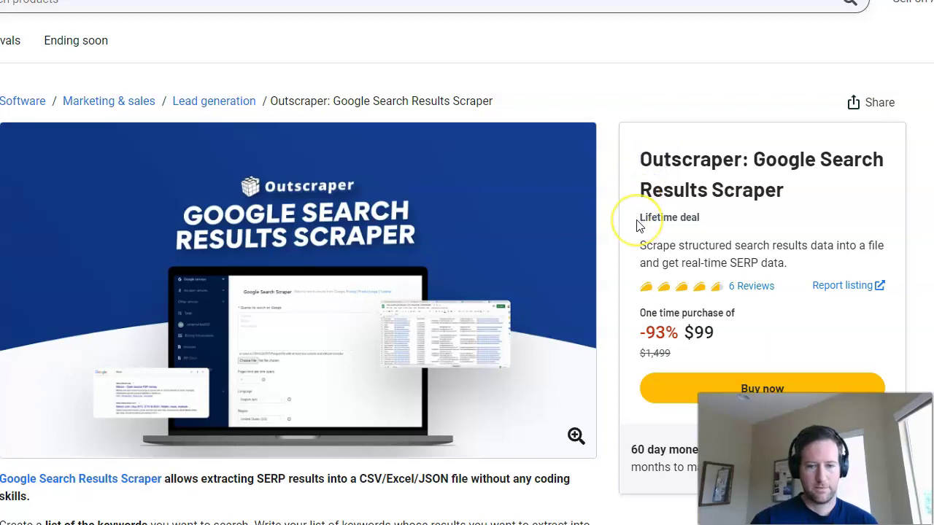